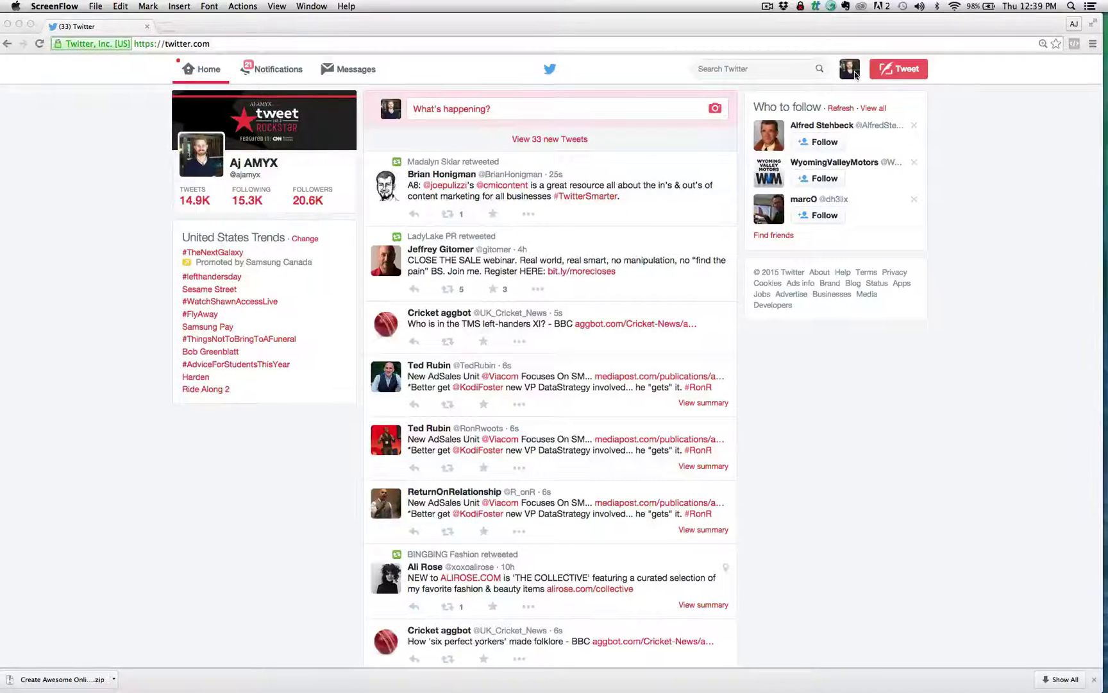
Step: Go to the account's Lists page, which shows its 9 subscribed lists
click(855, 76)
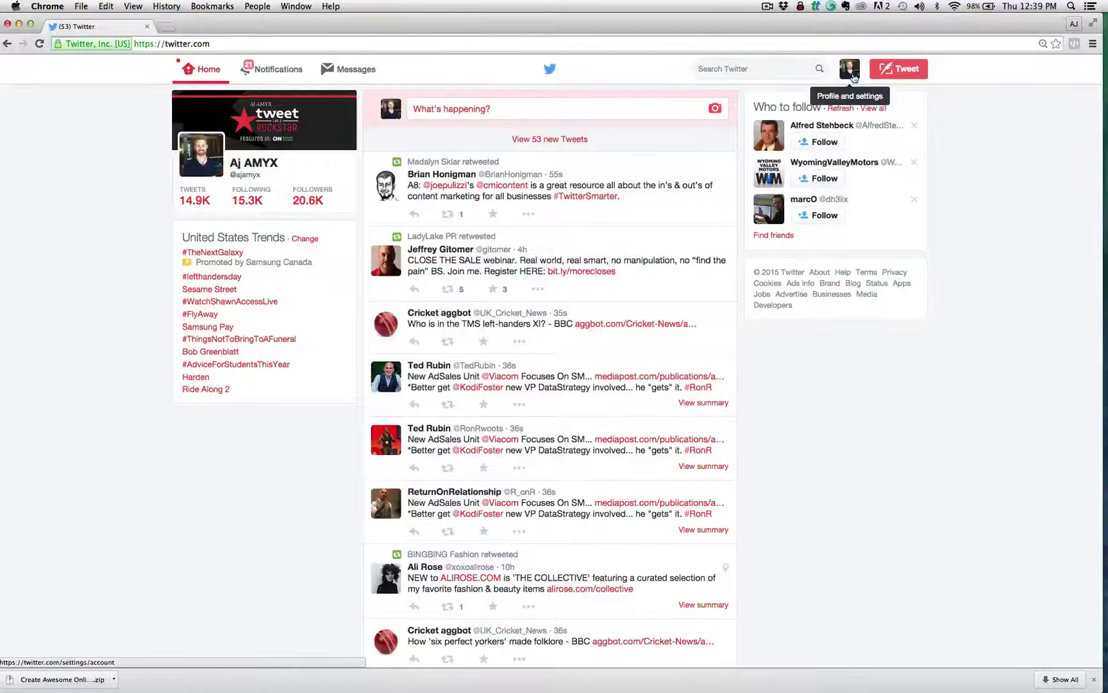
click(853, 76)
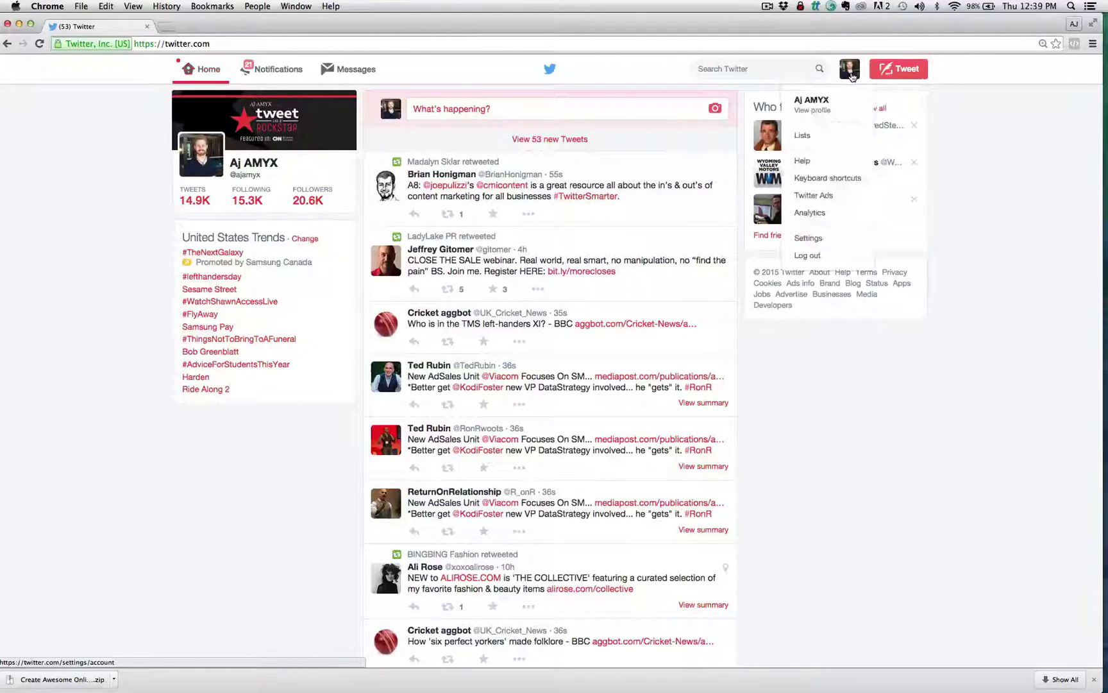
click(819, 142)
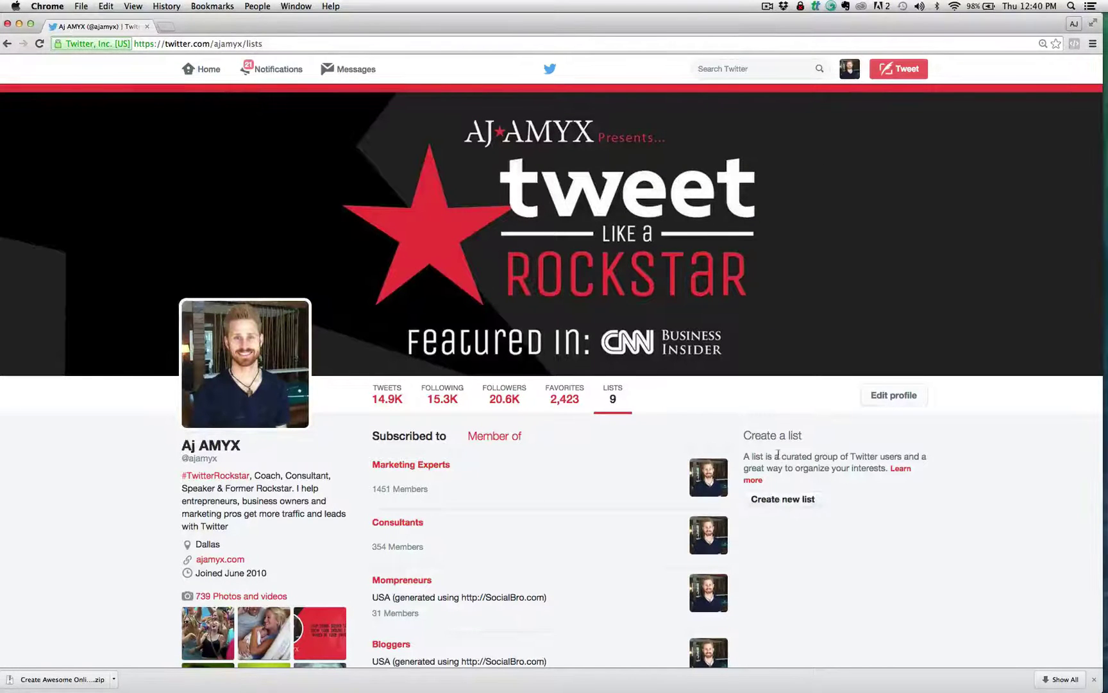
Step: Create a new list and name it '#GetRealChat'
click(781, 506)
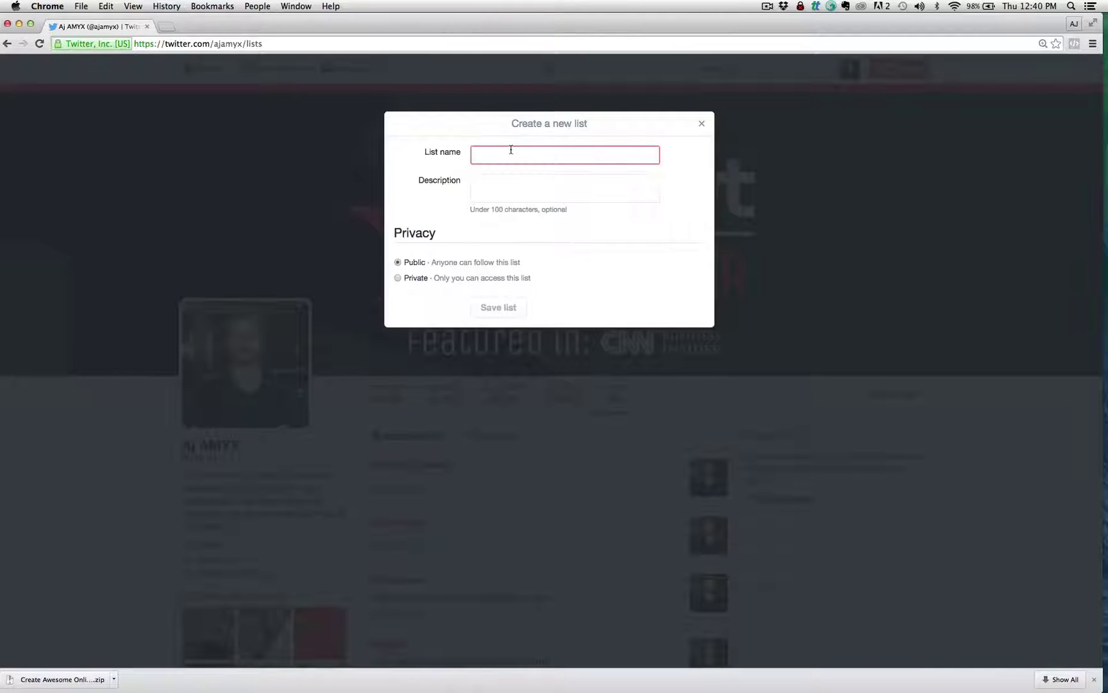
text(#GetRealChat)
Step: Begin the list description with 'People in the #Get'
click(533, 177)
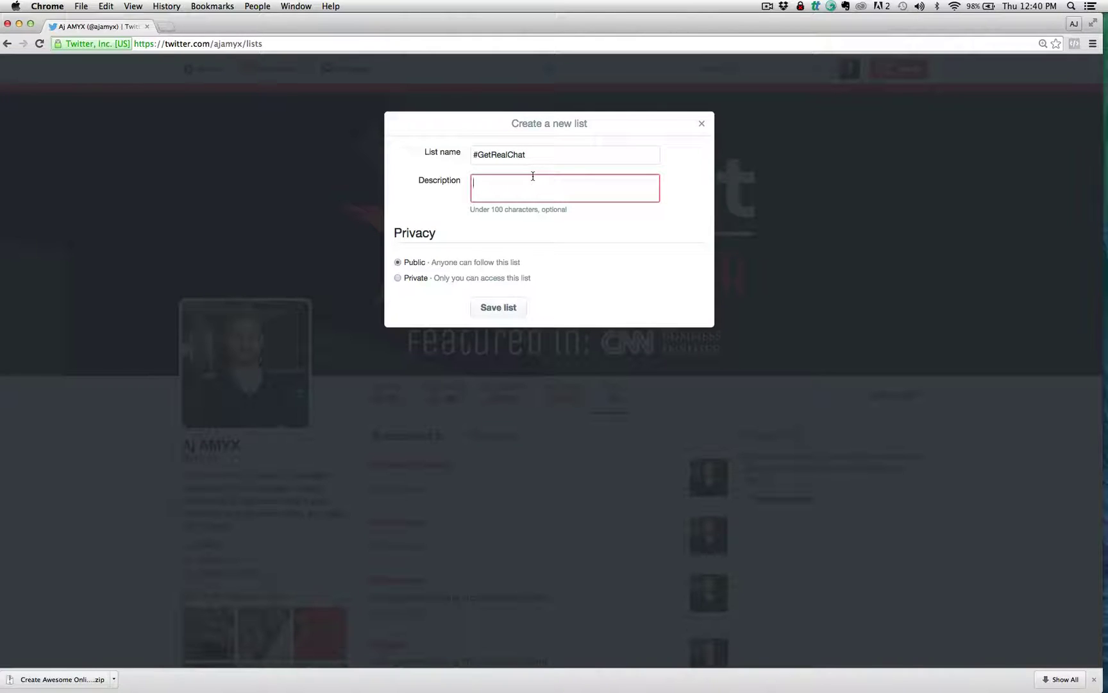
text(People in the #GetRealChat)
Step: Finish the description as 'People in the #GetRealChat' and set the list's privacy to Private
click(398, 278)
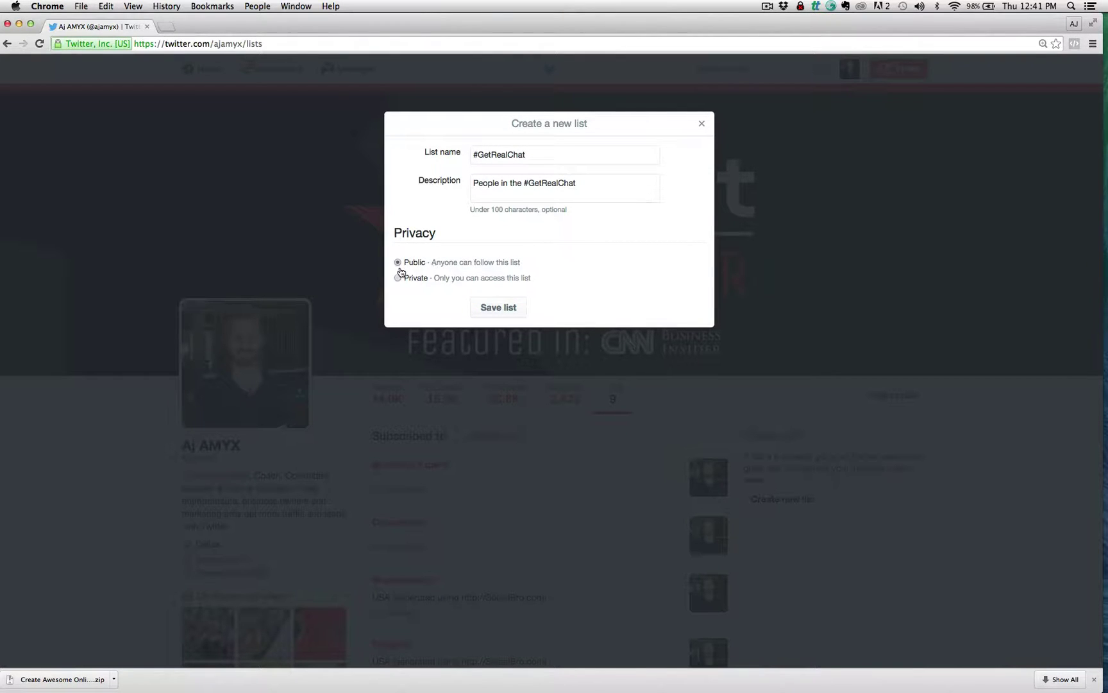
Step: Save the #GetRealChat list and check it now heads the Lists page, totalling 10
click(488, 306)
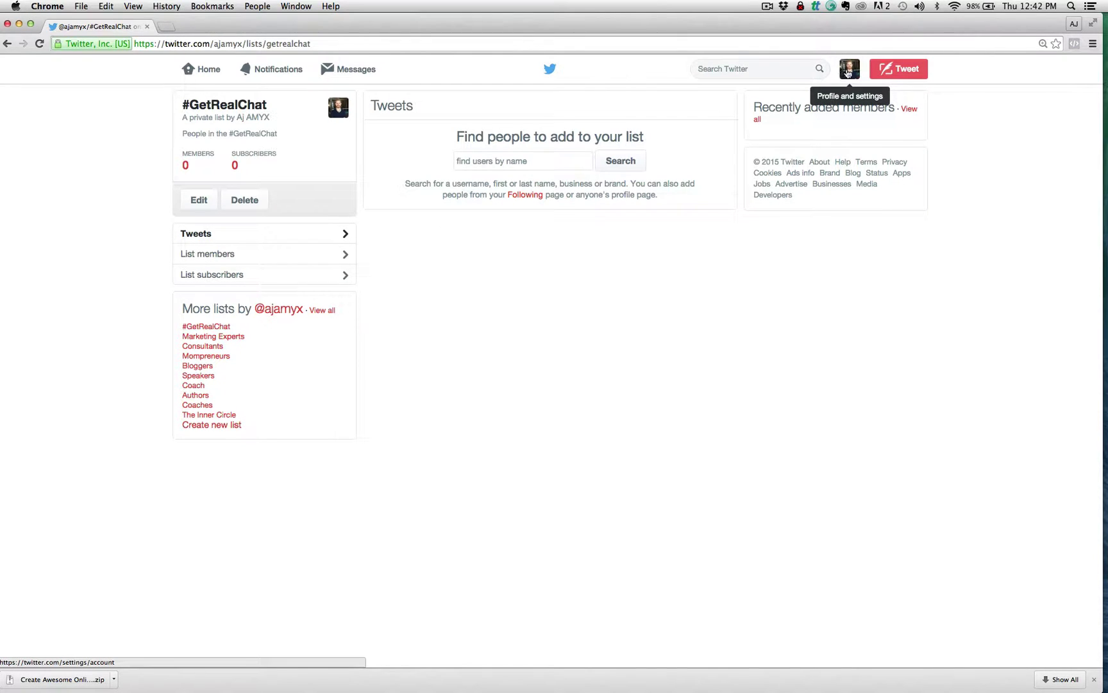
click(848, 73)
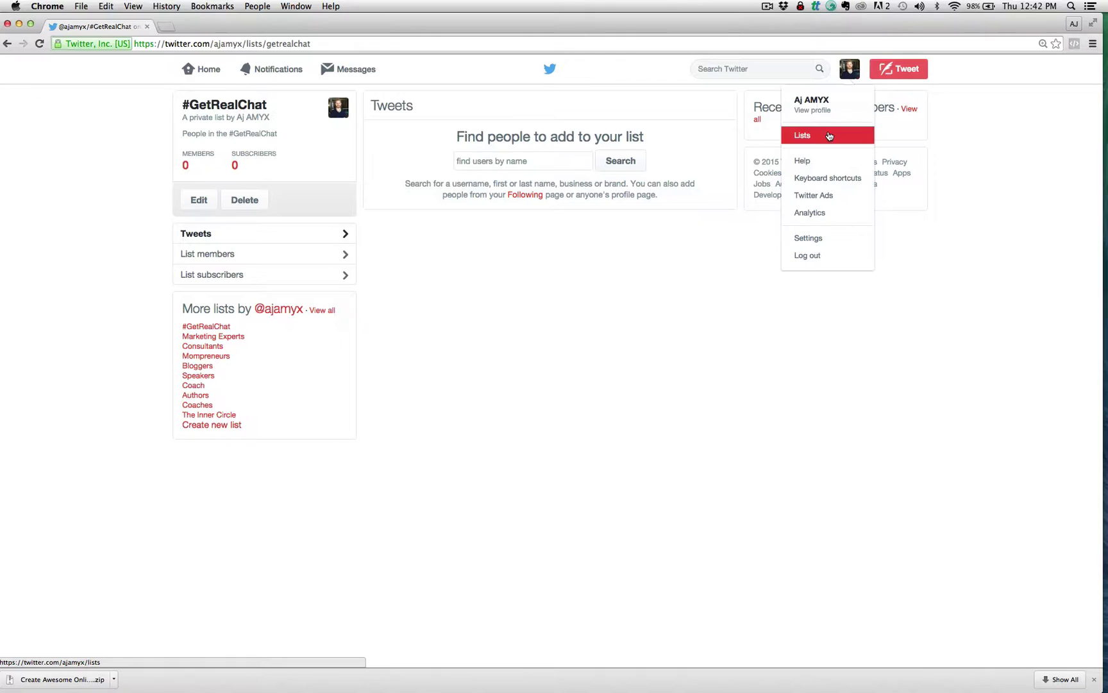
click(828, 135)
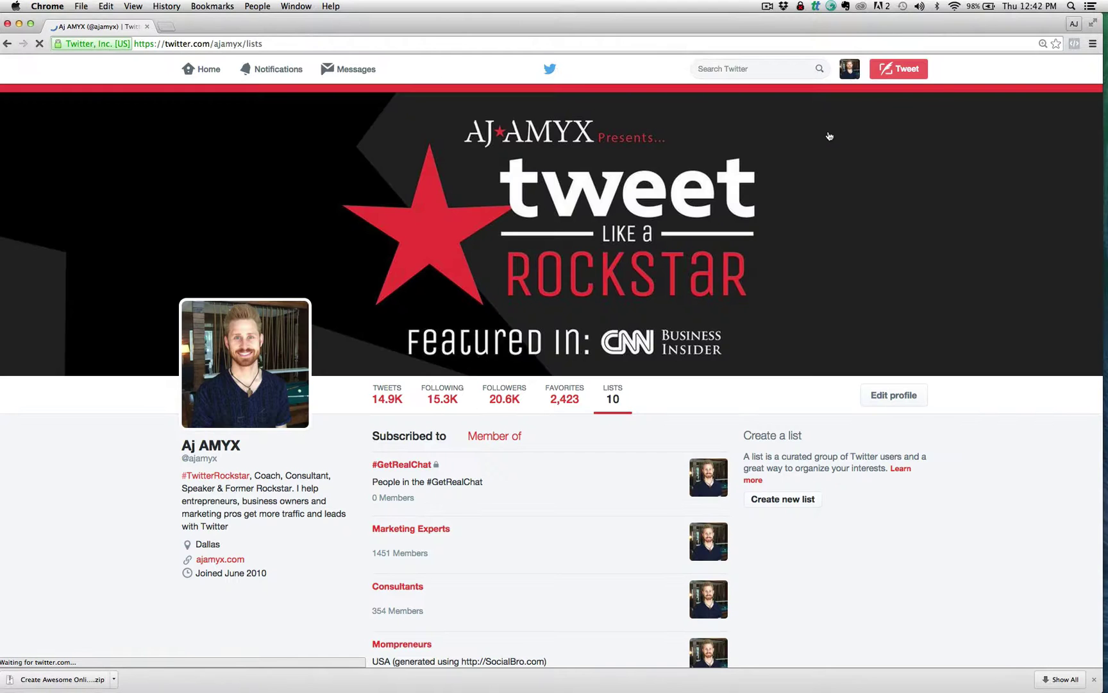
scroll(506, 513, down, 5)
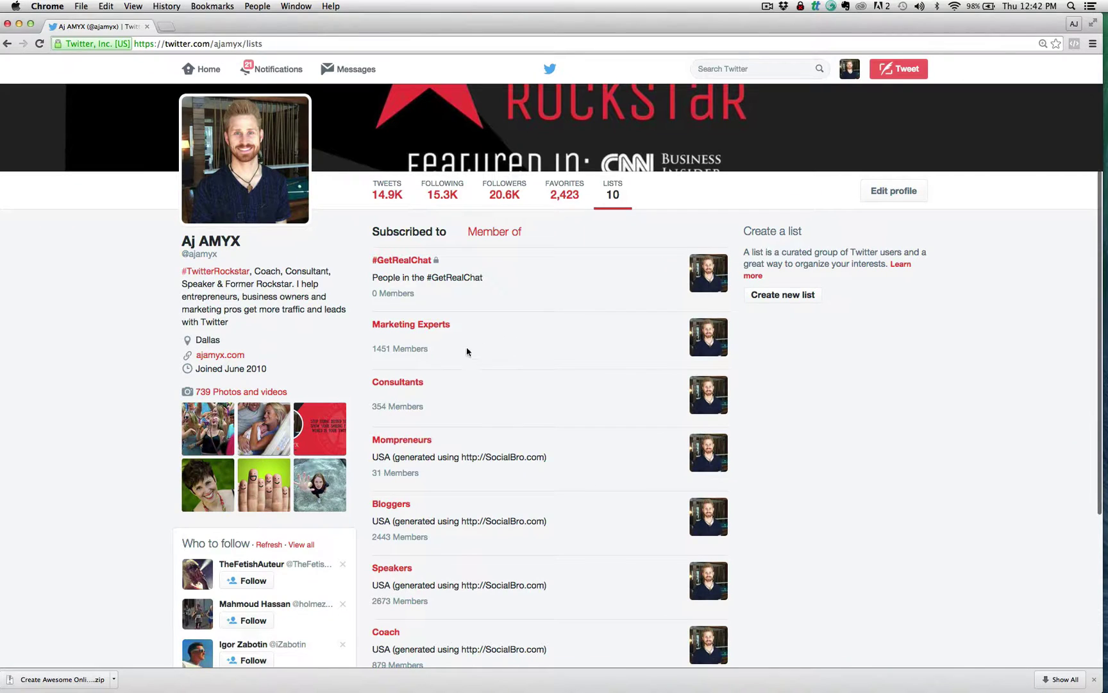
scroll(507, 420, down, 1)
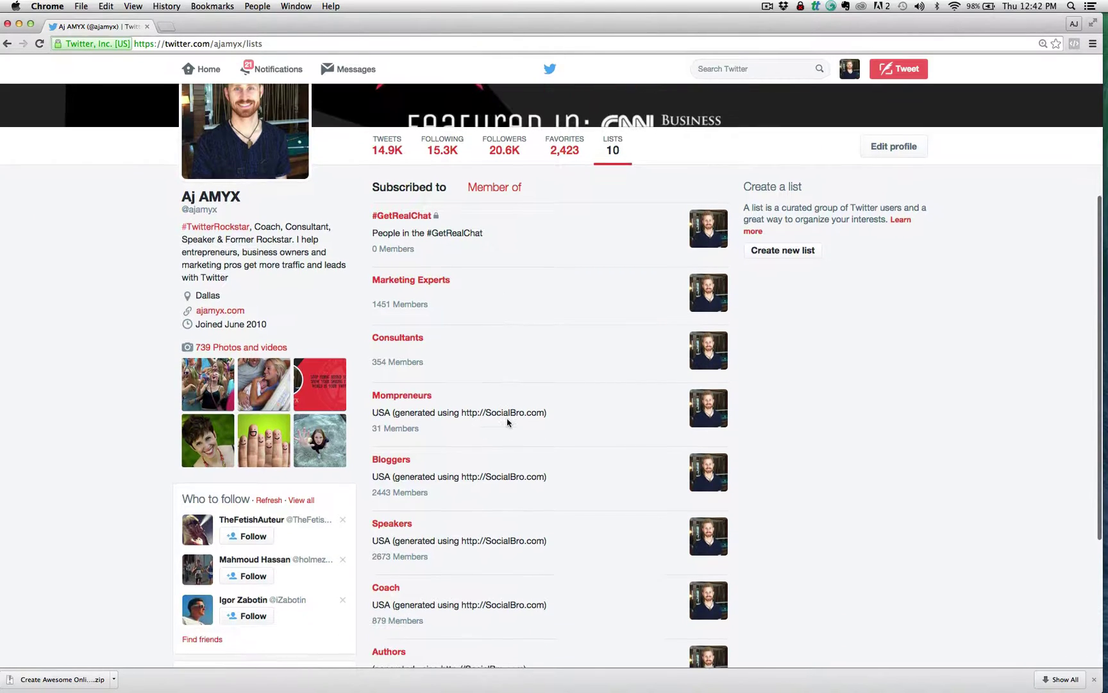
scroll(539, 457, down, 4)
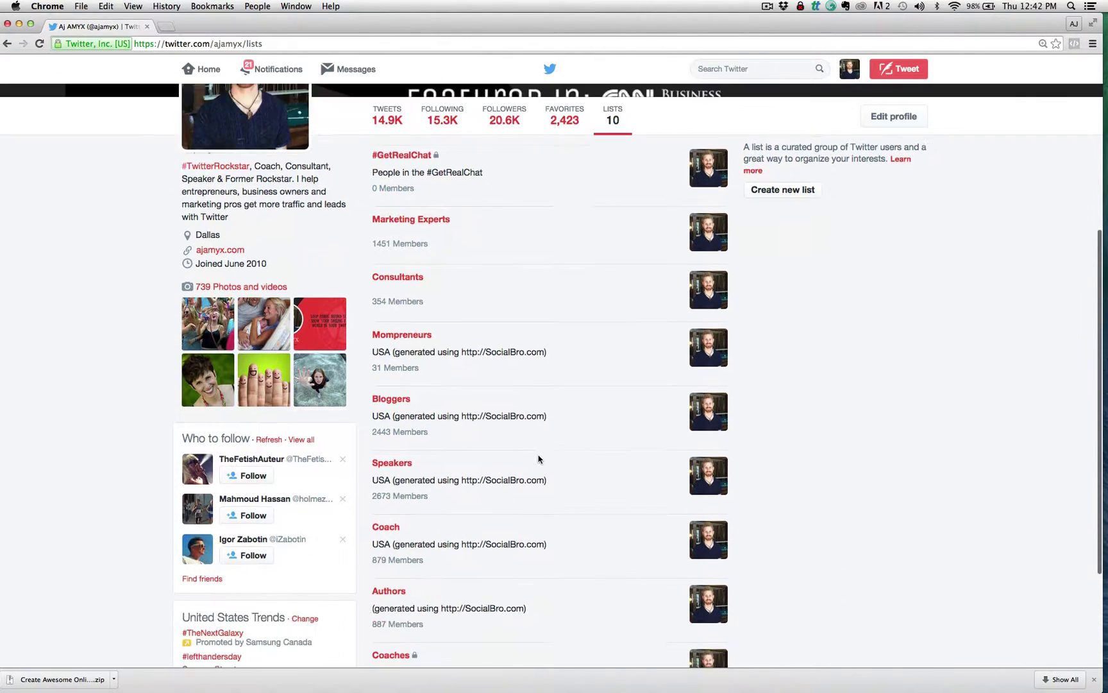
scroll(539, 457, up, 3)
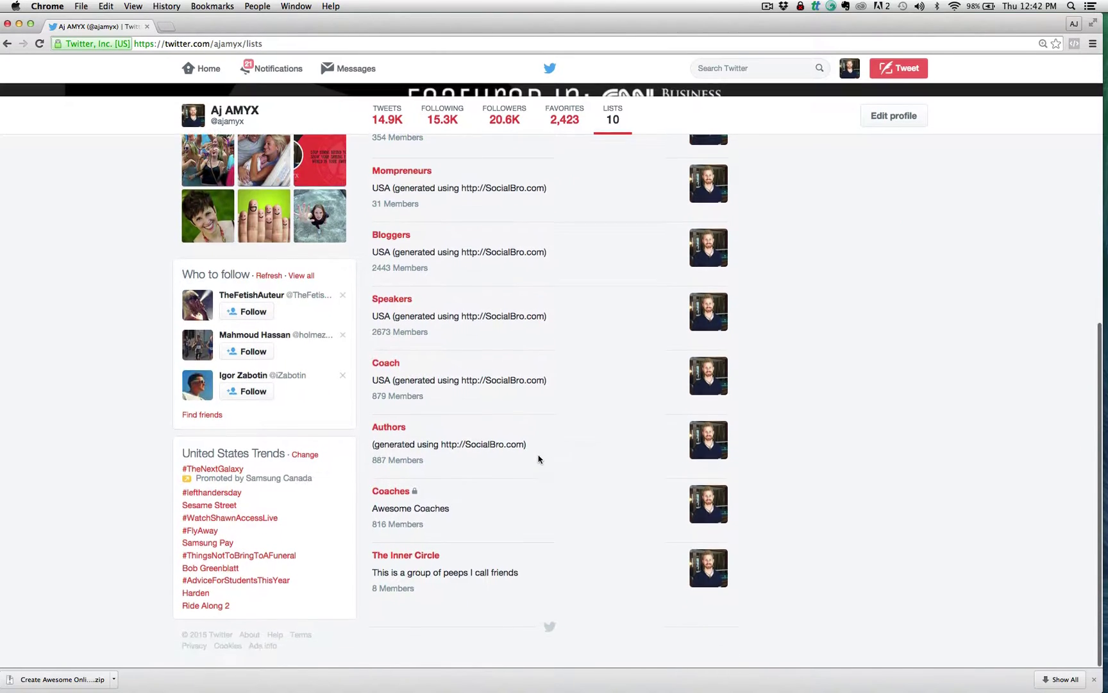
scroll(539, 457, up, 1)
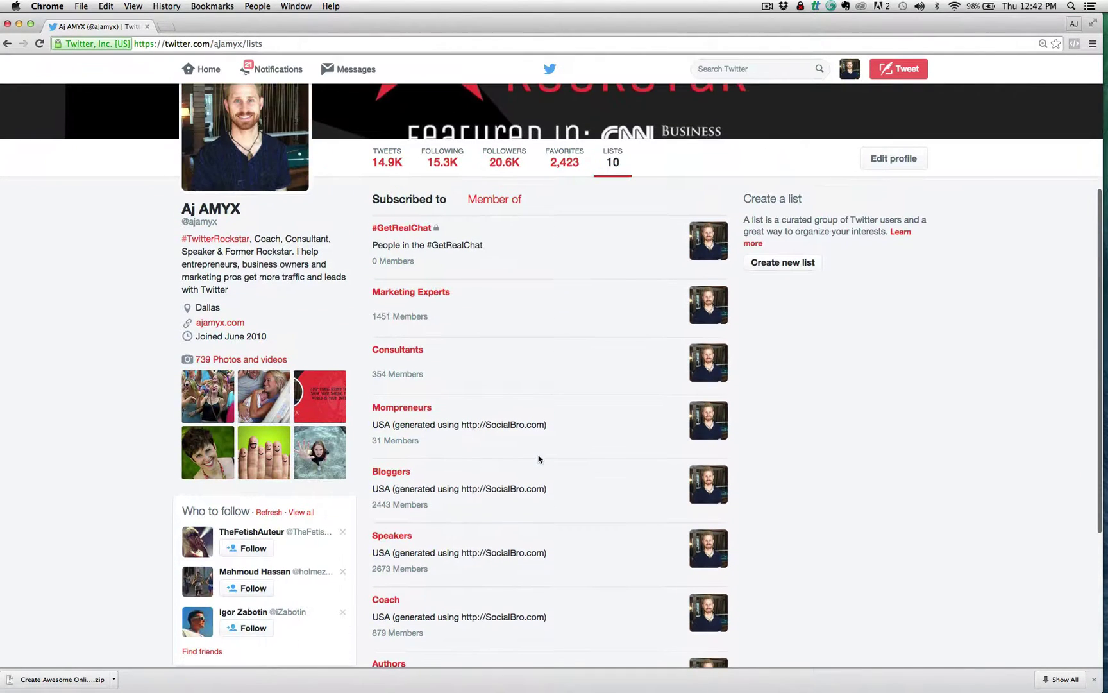
scroll(431, 569, up, 3)
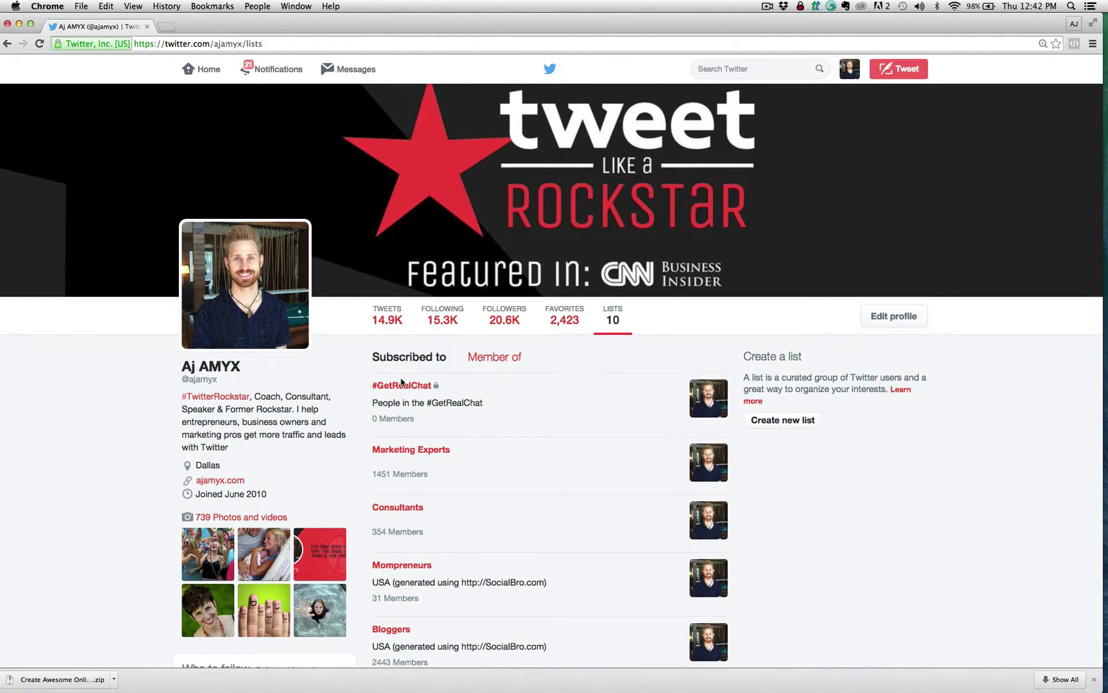
Step: Browse the Member of tab, showing lists like My Periscope Network and SMMprod
click(497, 357)
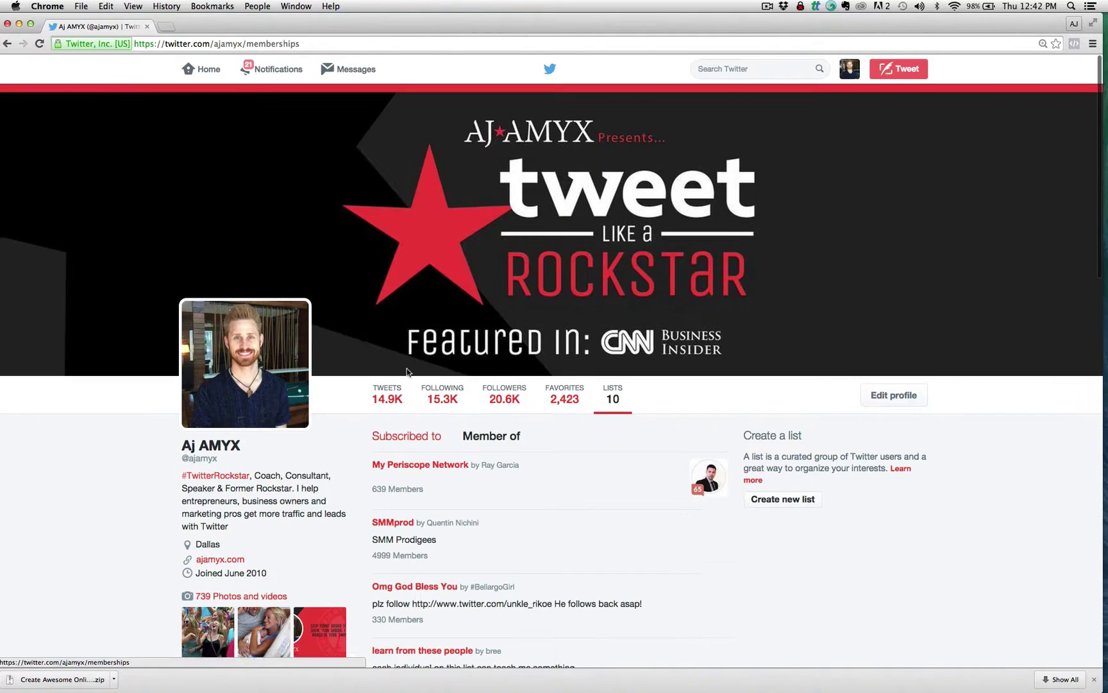
scroll(555, 498, down, 3)
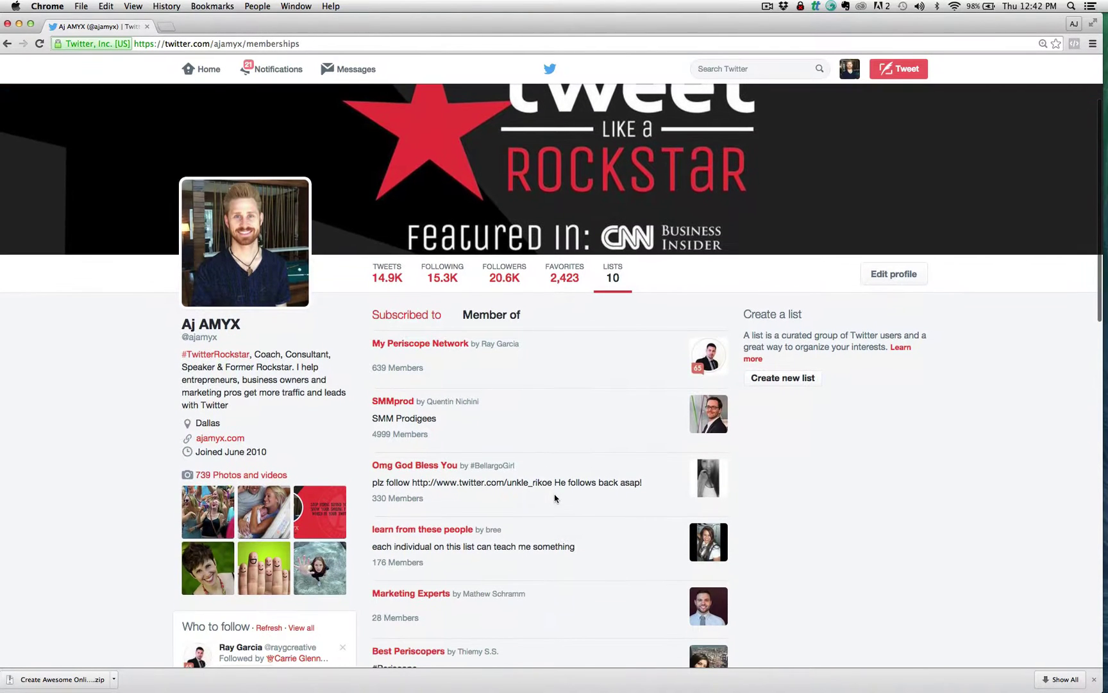
scroll(466, 419, down, 3)
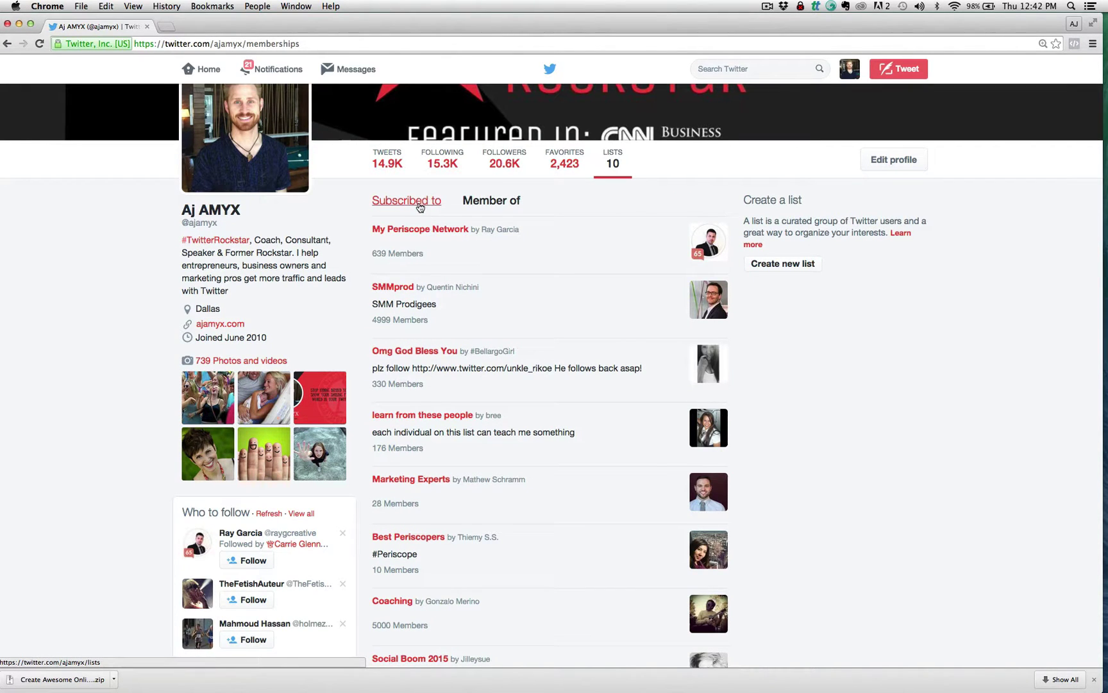
scroll(836, 384, up, 5)
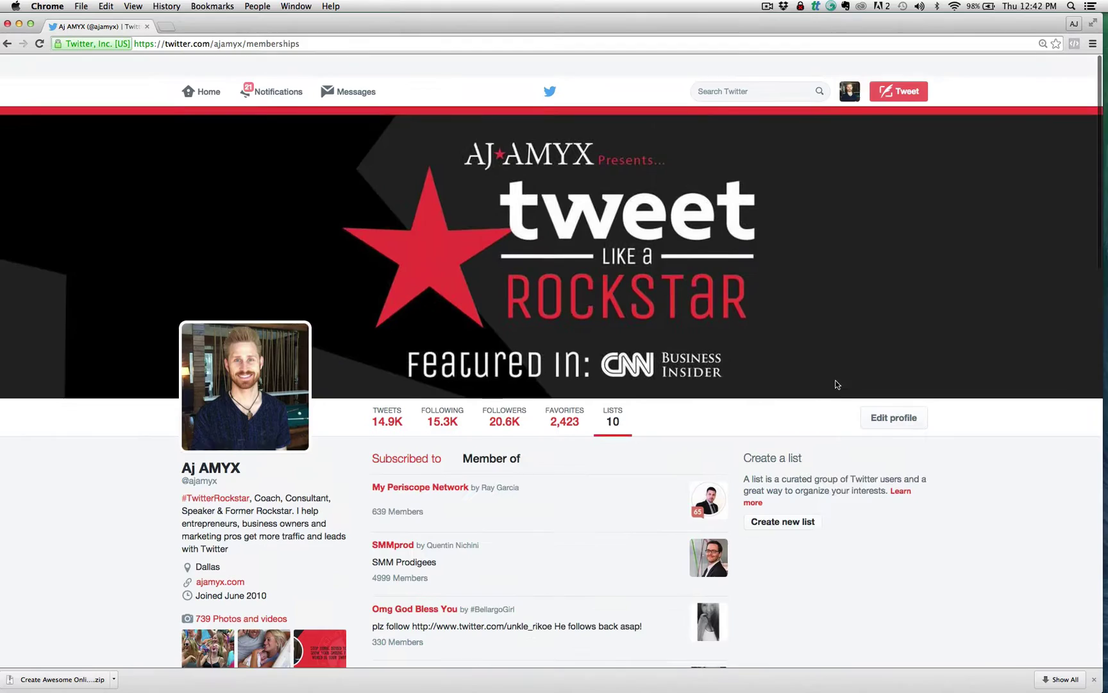